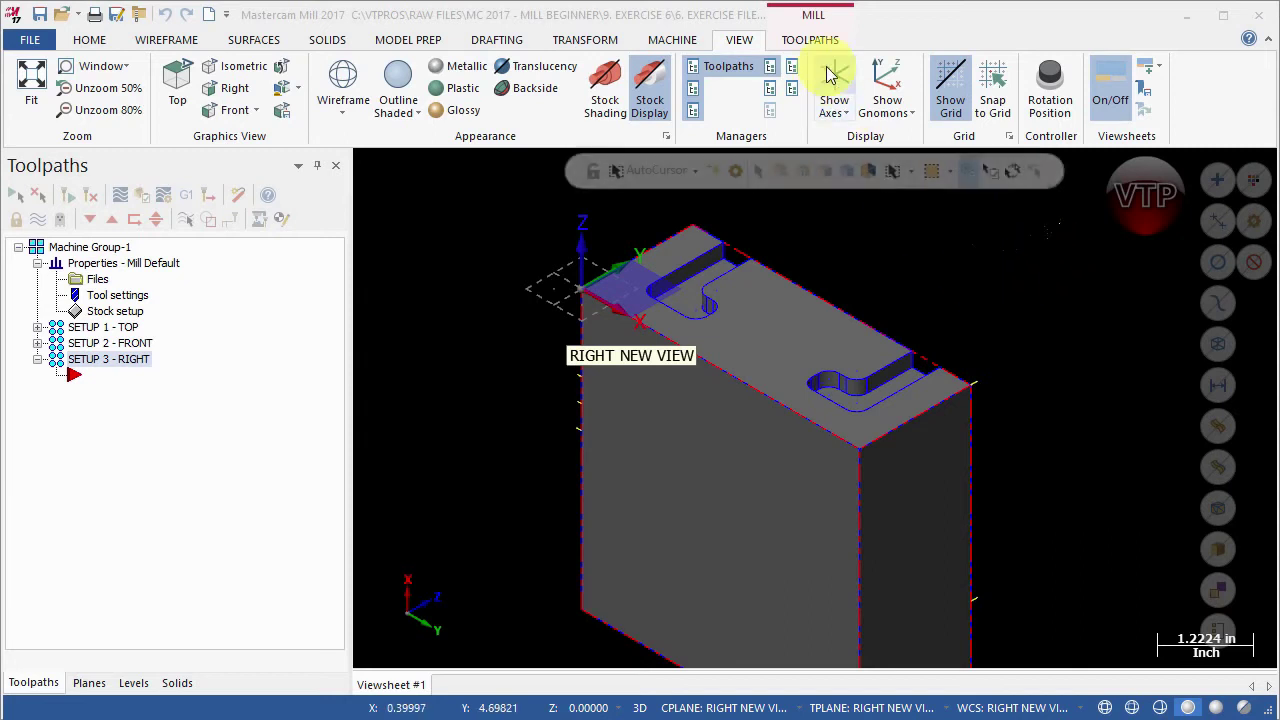
Step: Create a new FBM Mill toolpath from the 2D toolpath gallery and show its Setup parameters
left_click(811, 40)
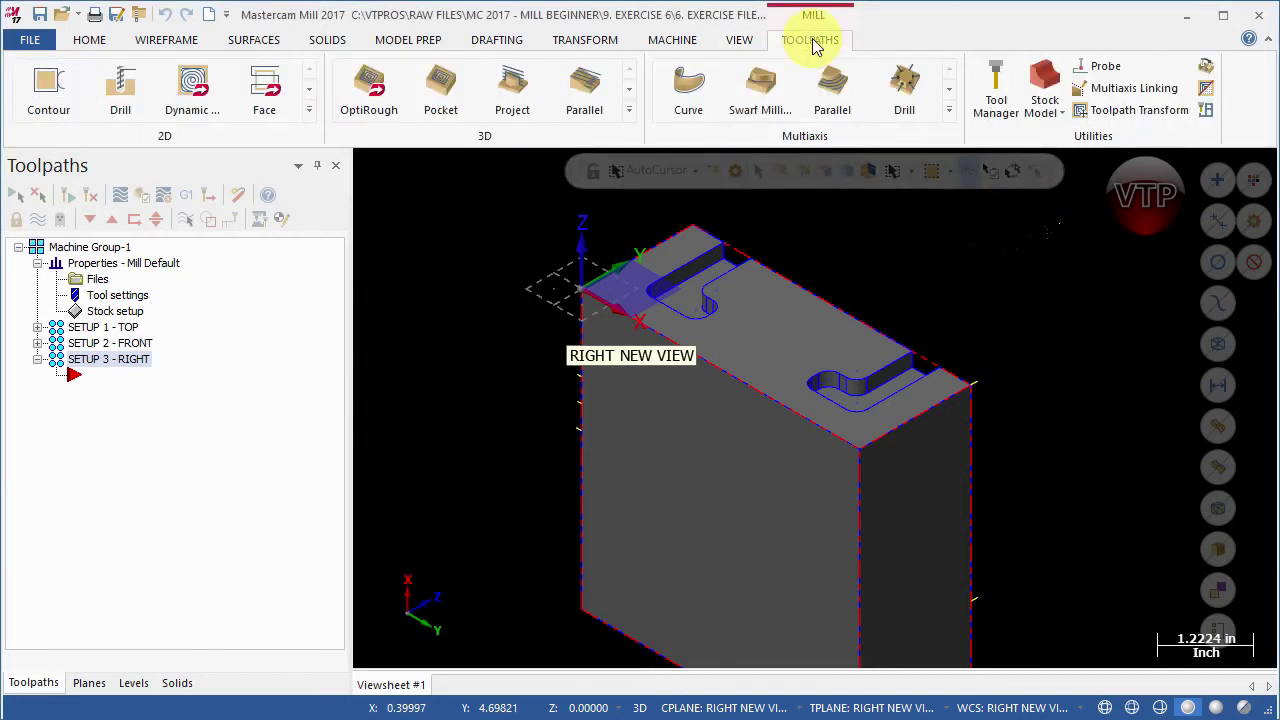
left_click(309, 110)
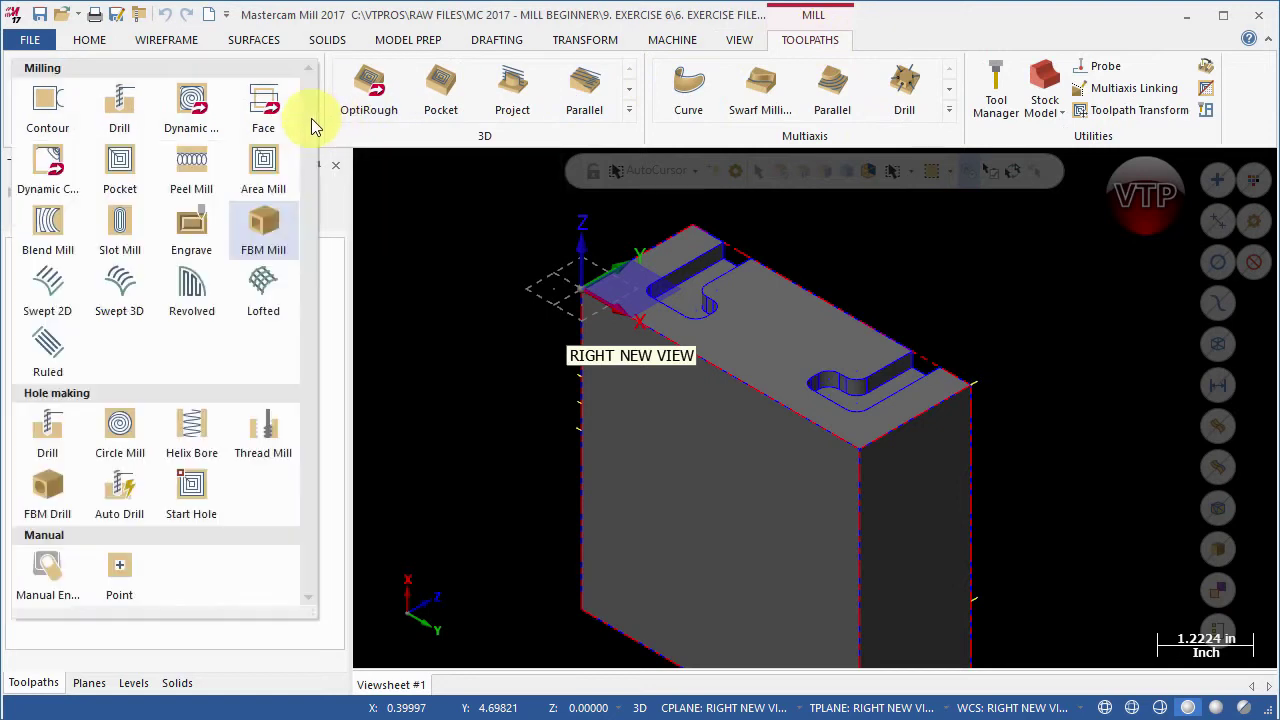
left_click(272, 245)
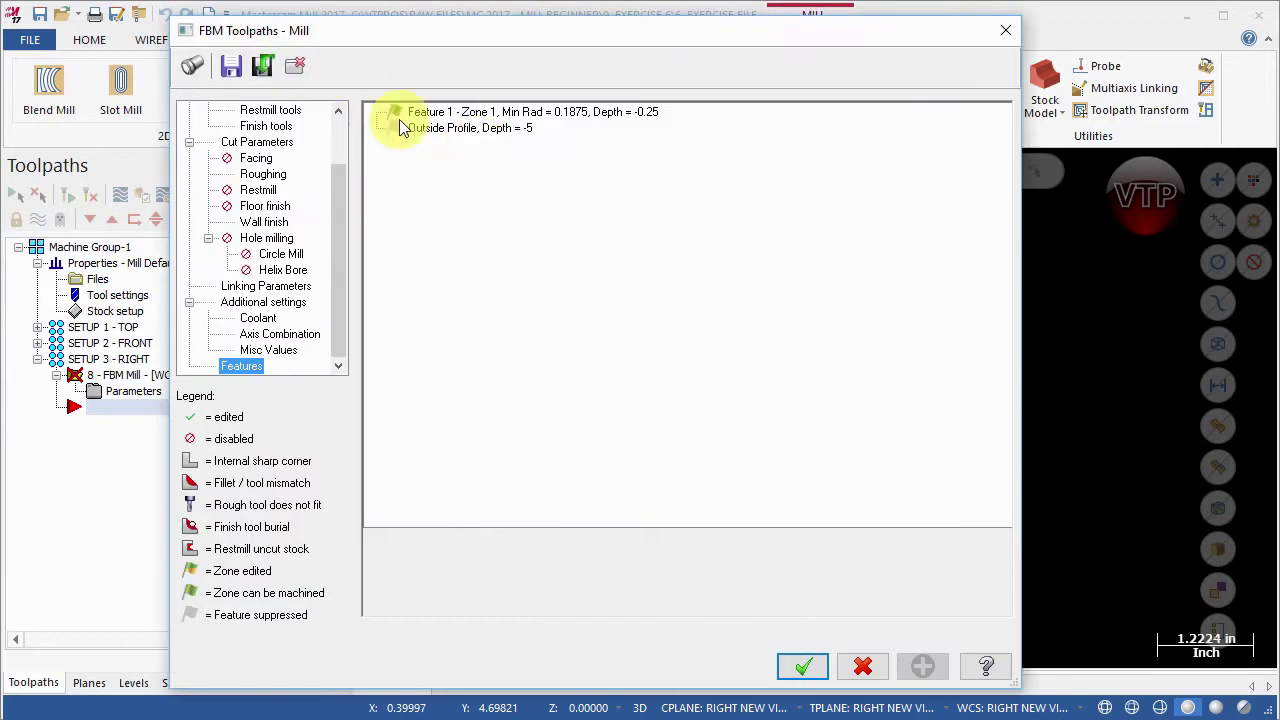
left_click_drag(273, 38, 265, 37)
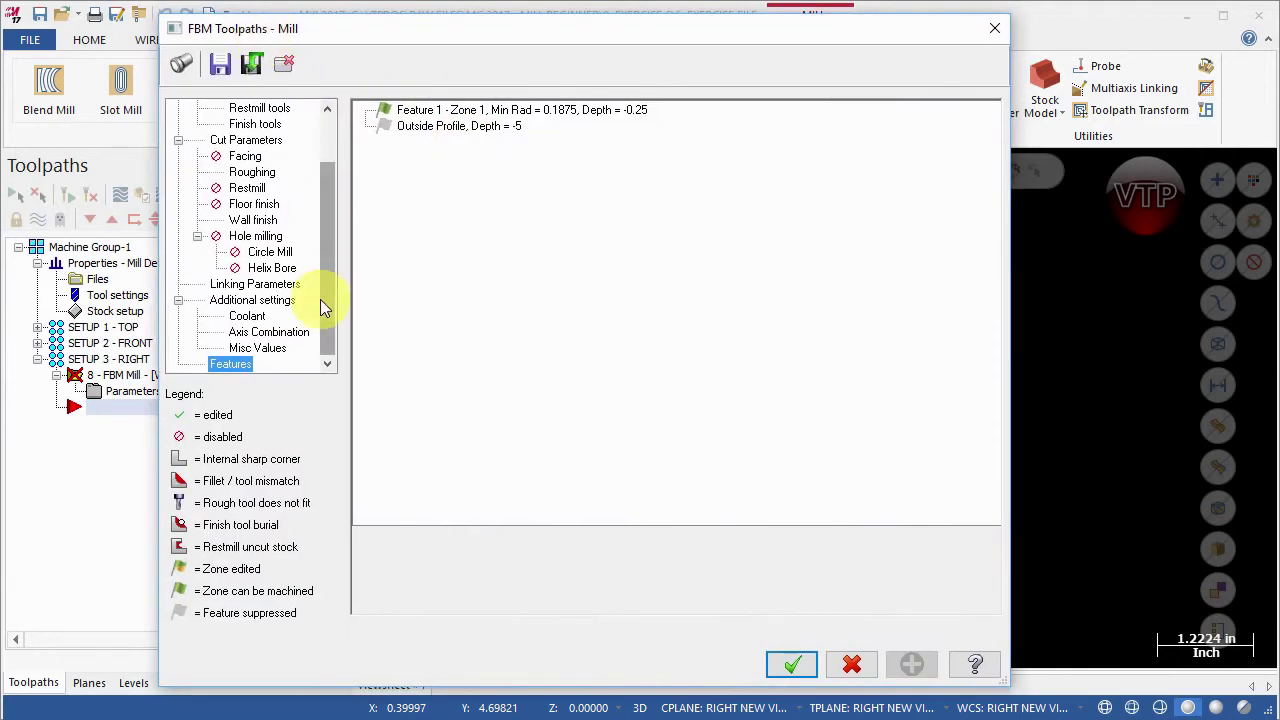
left_click_drag(335, 212, 334, 124)
Step: Enable Use tools in part file, add comment 'FBM MILL - RIGHT SIDE', and search RIGHT NEW VIEW
left_click(224, 108)
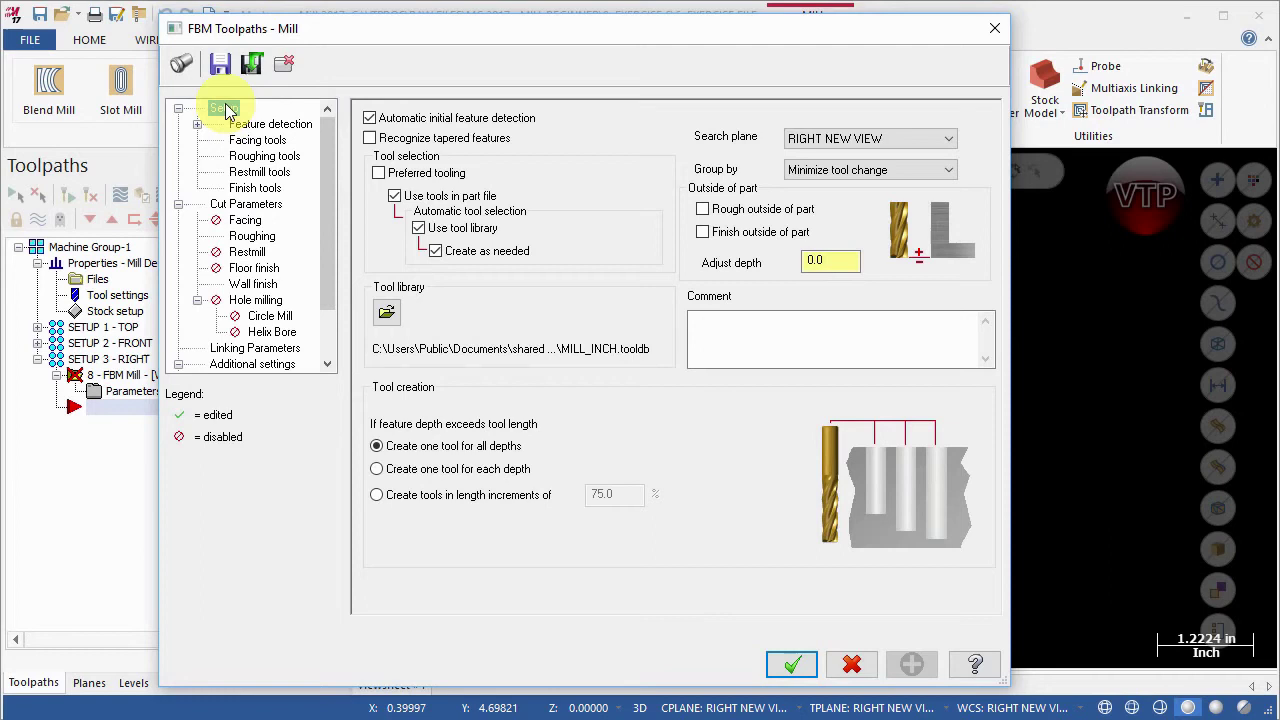
left_click(395, 197)
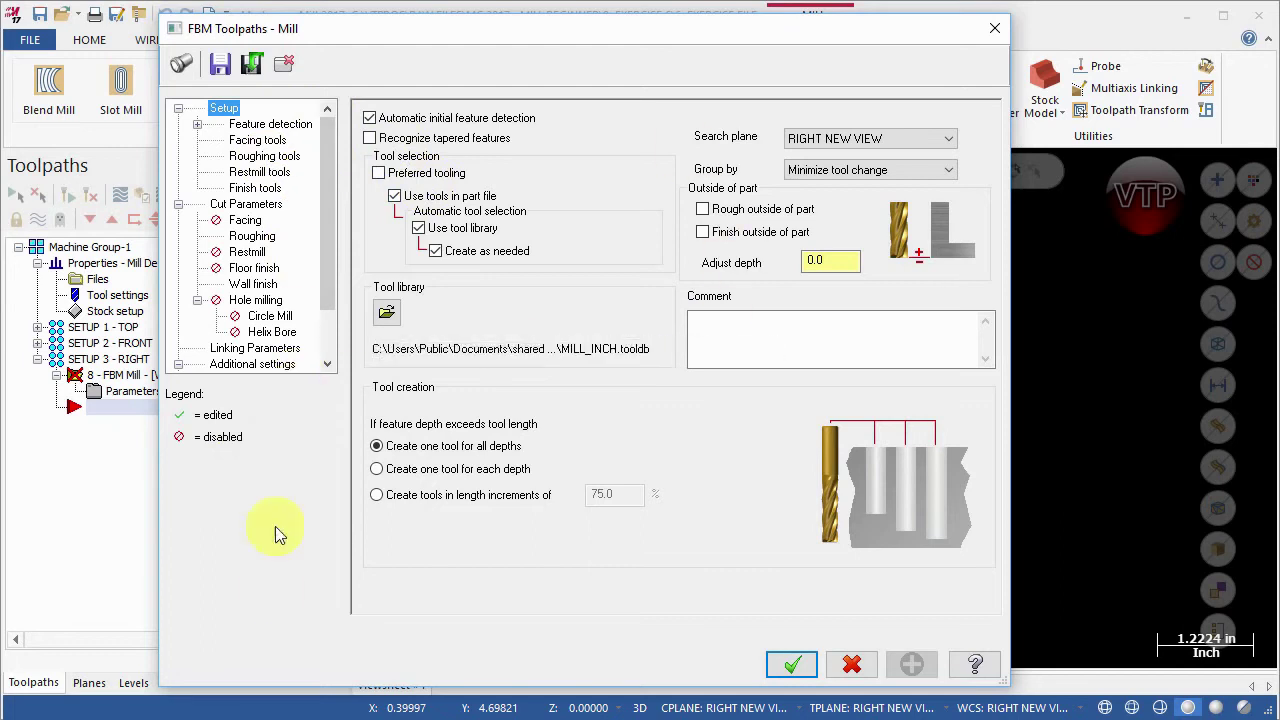
left_click(881, 341)
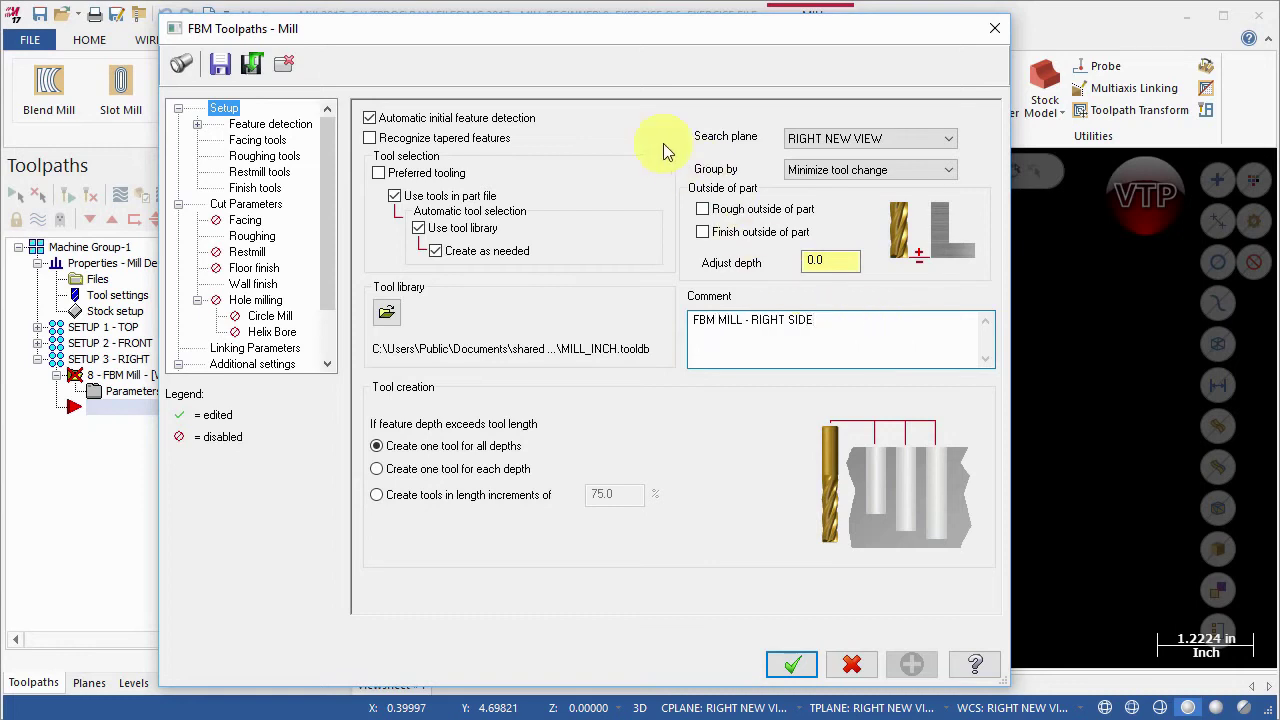
left_click(822, 141)
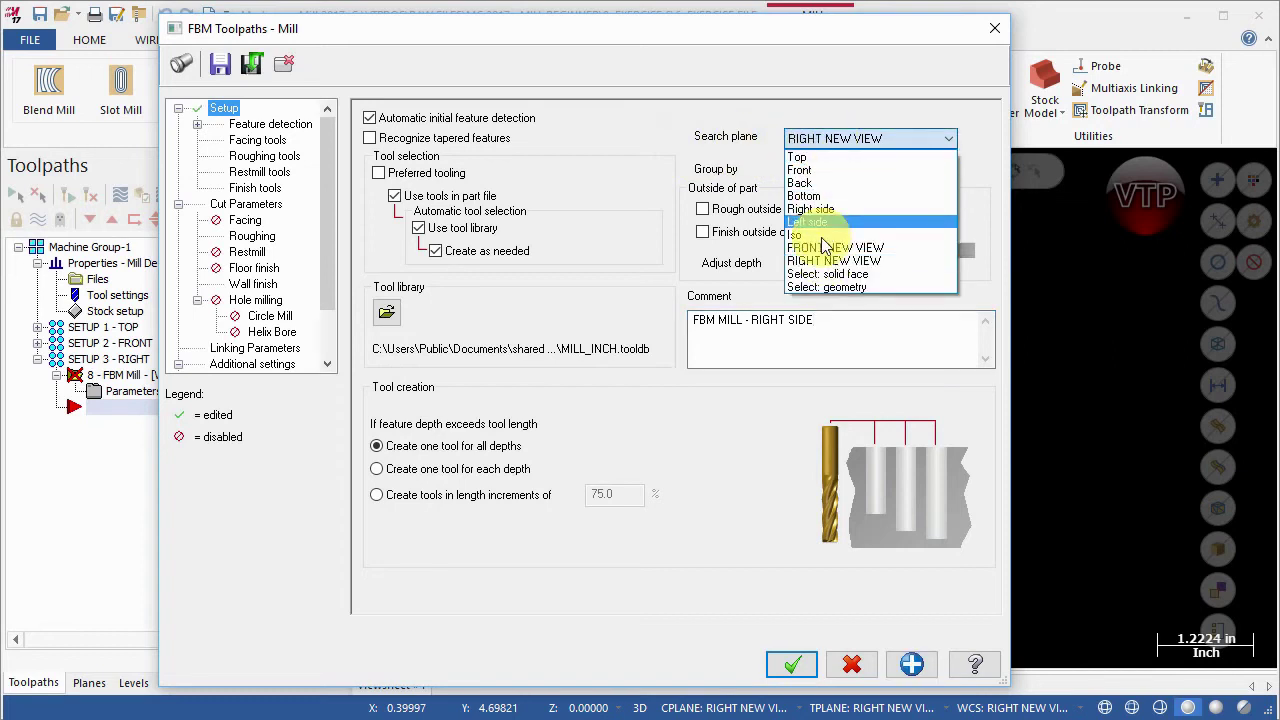
left_click(834, 260)
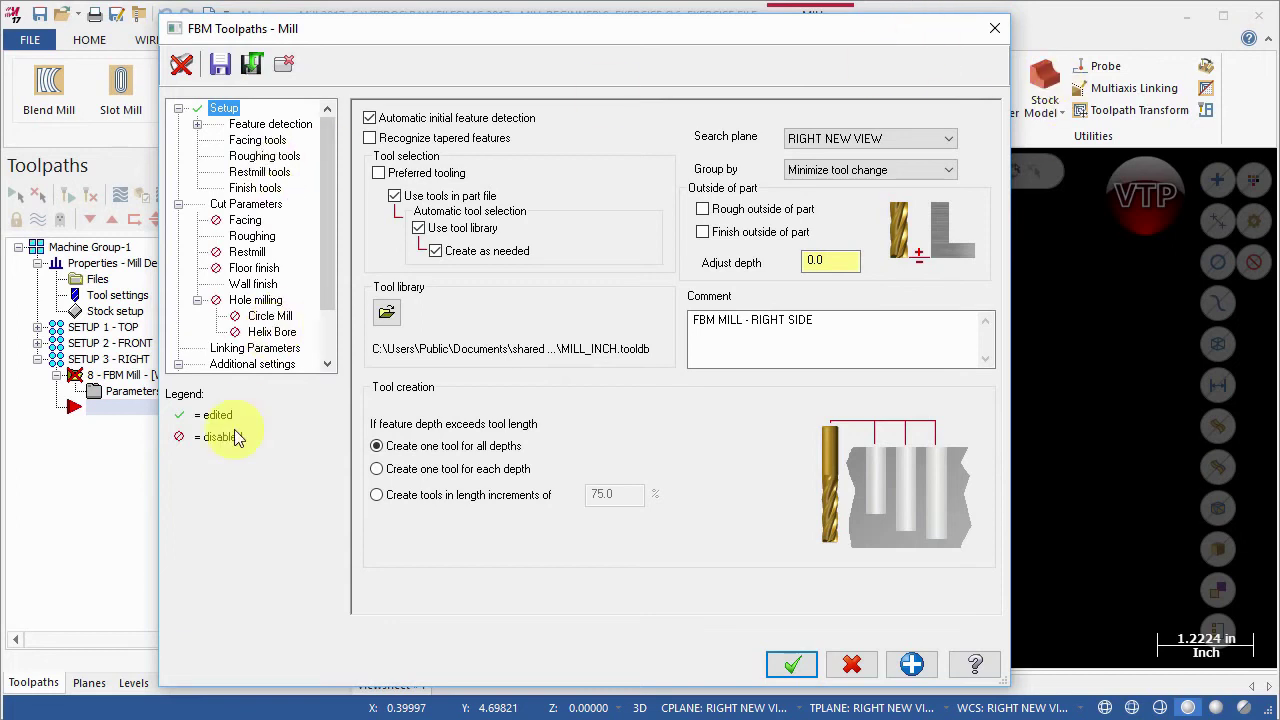
Step: Detect features, finding Feature 1 - Zone 1 (Min Rad 0.1875, Depth -0.25) and Outside Profile
left_click_drag(328, 245, 328, 321)
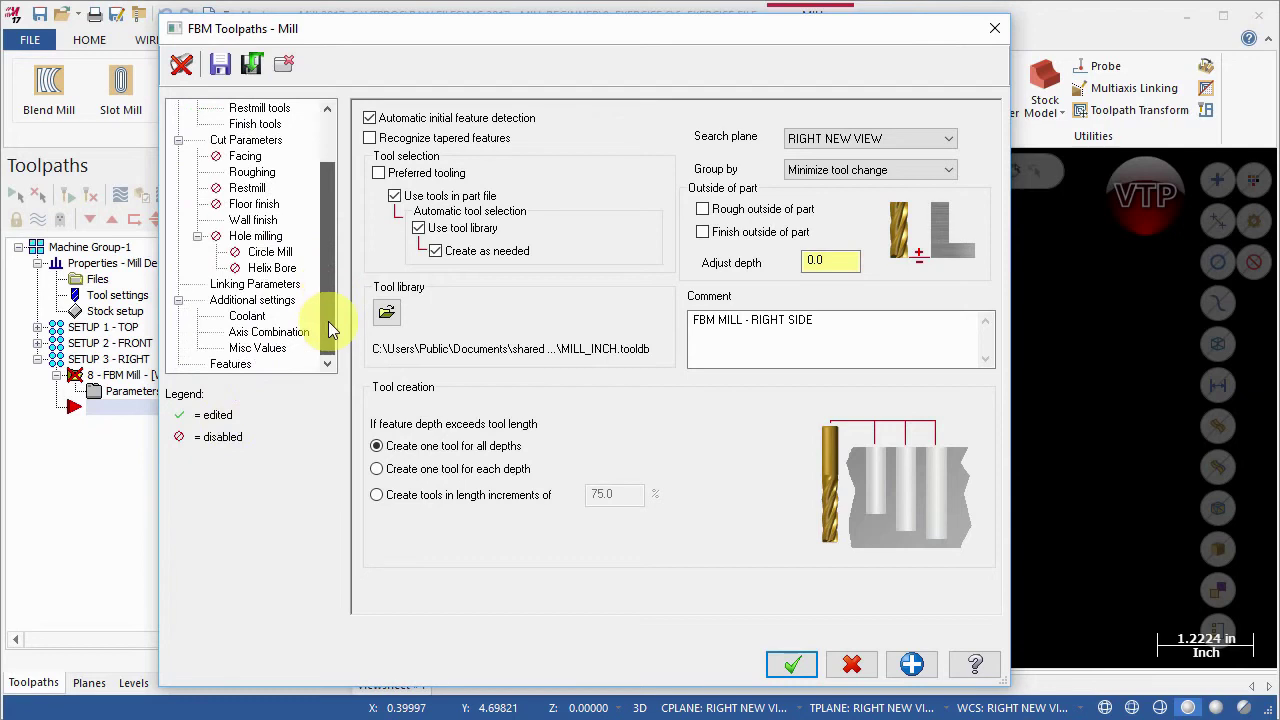
left_click(248, 365)
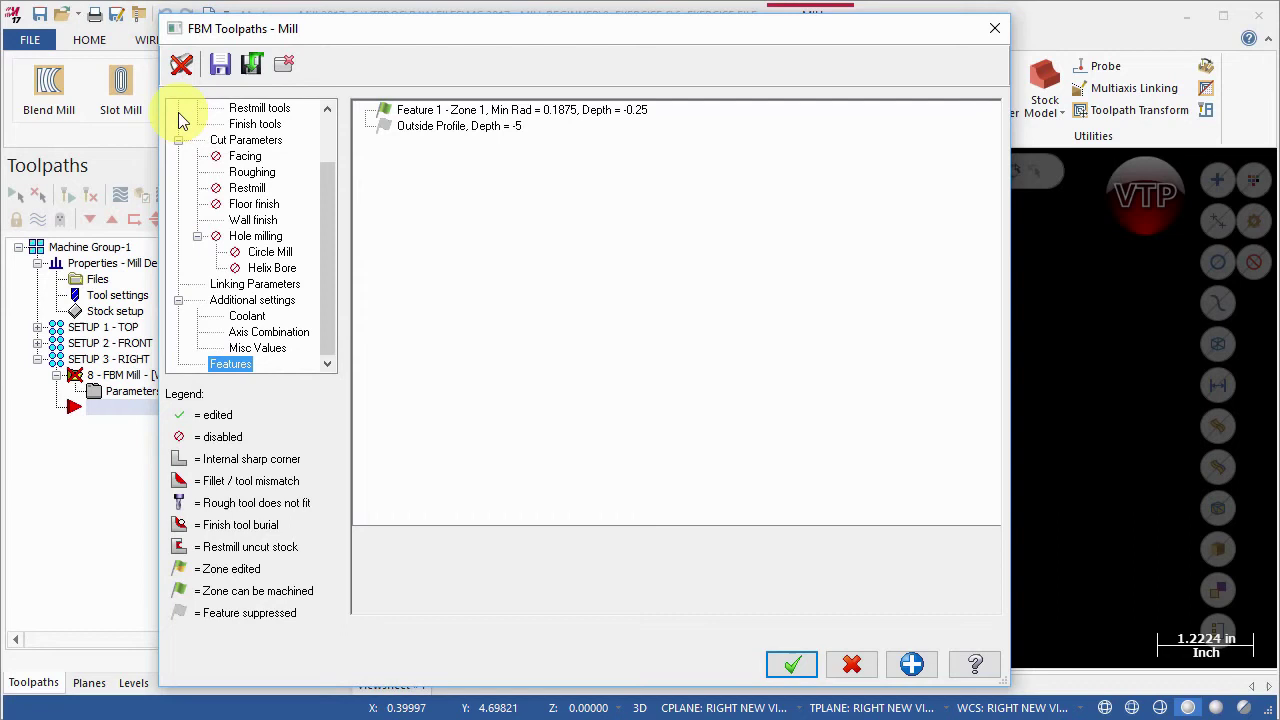
left_click(181, 62)
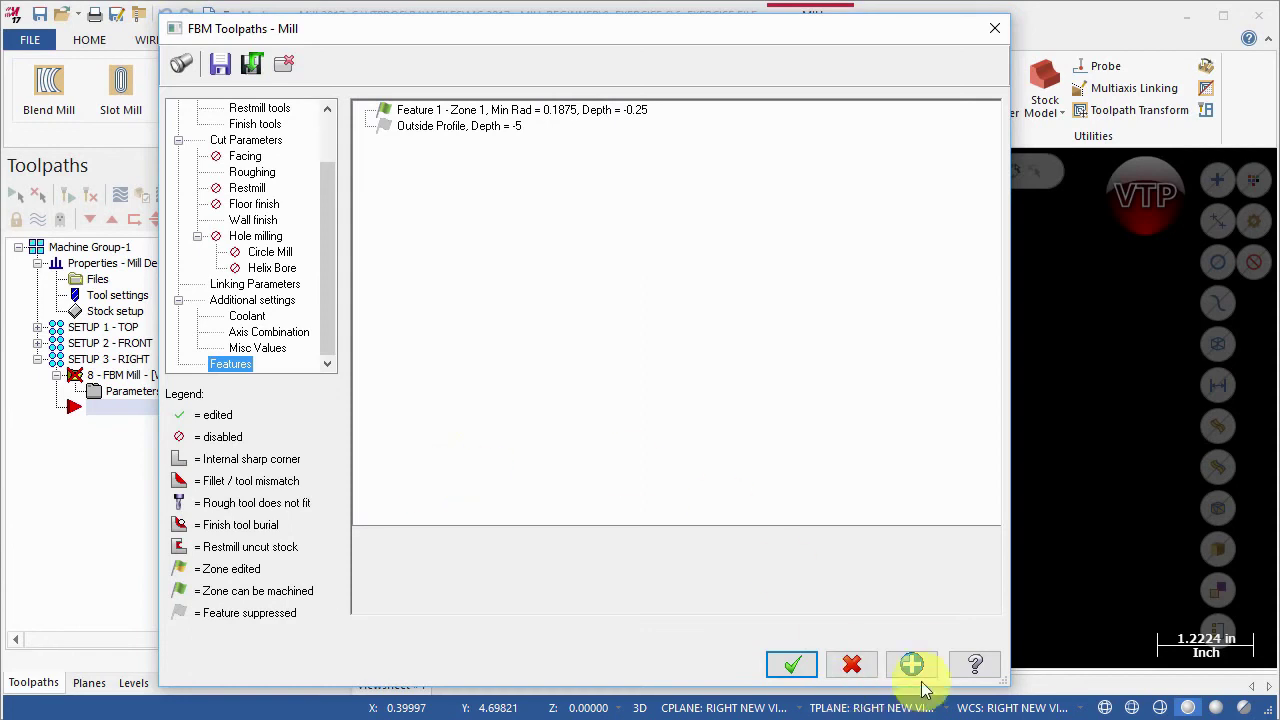
Step: Generate the 2D High Speed rough and Pocket finish toolpaths, then nest FBM Mill-001 under SETUP 3 - RIGHT
left_click(805, 673)
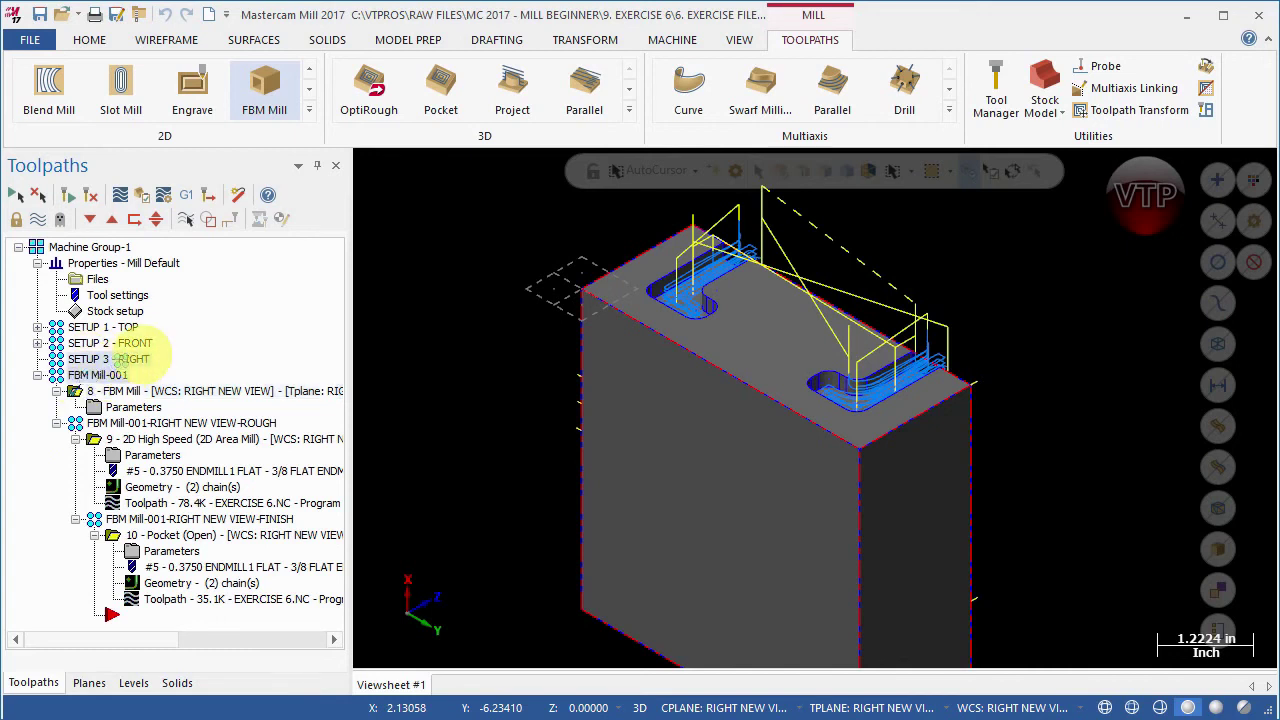
right_click_drag(143, 352, 143, 352)
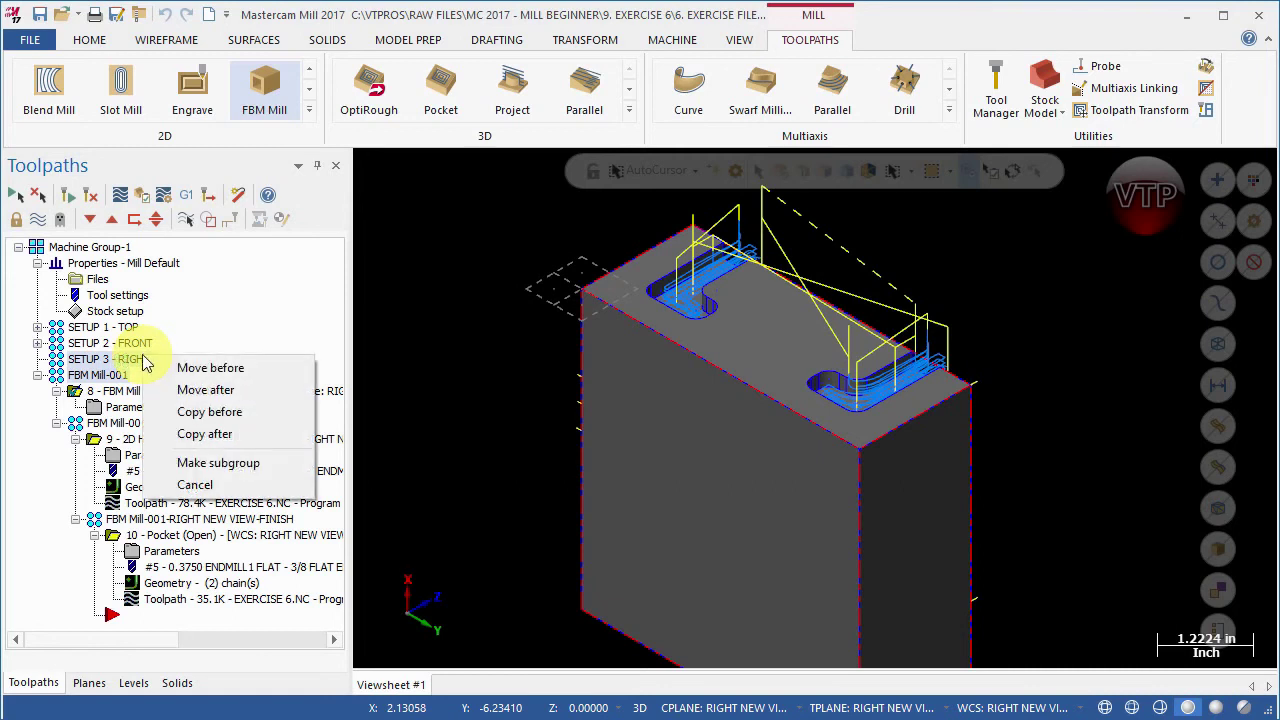
left_click(222, 464)
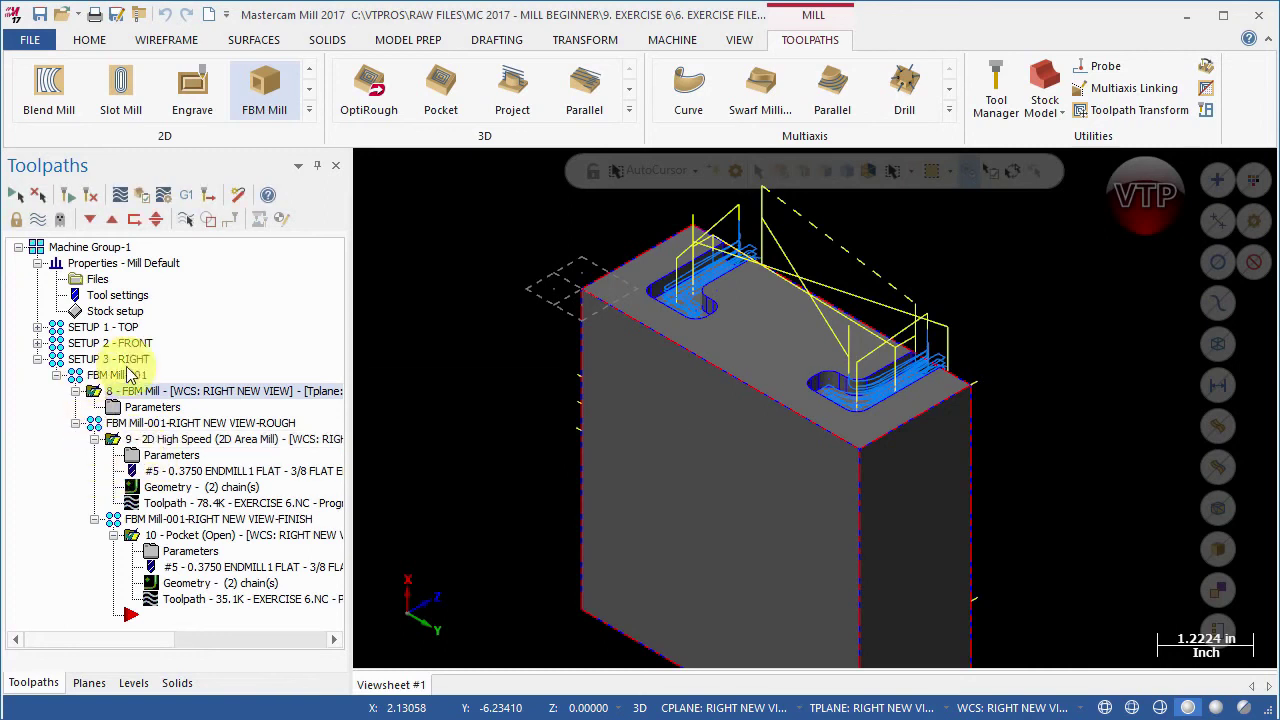
left_click(37, 359)
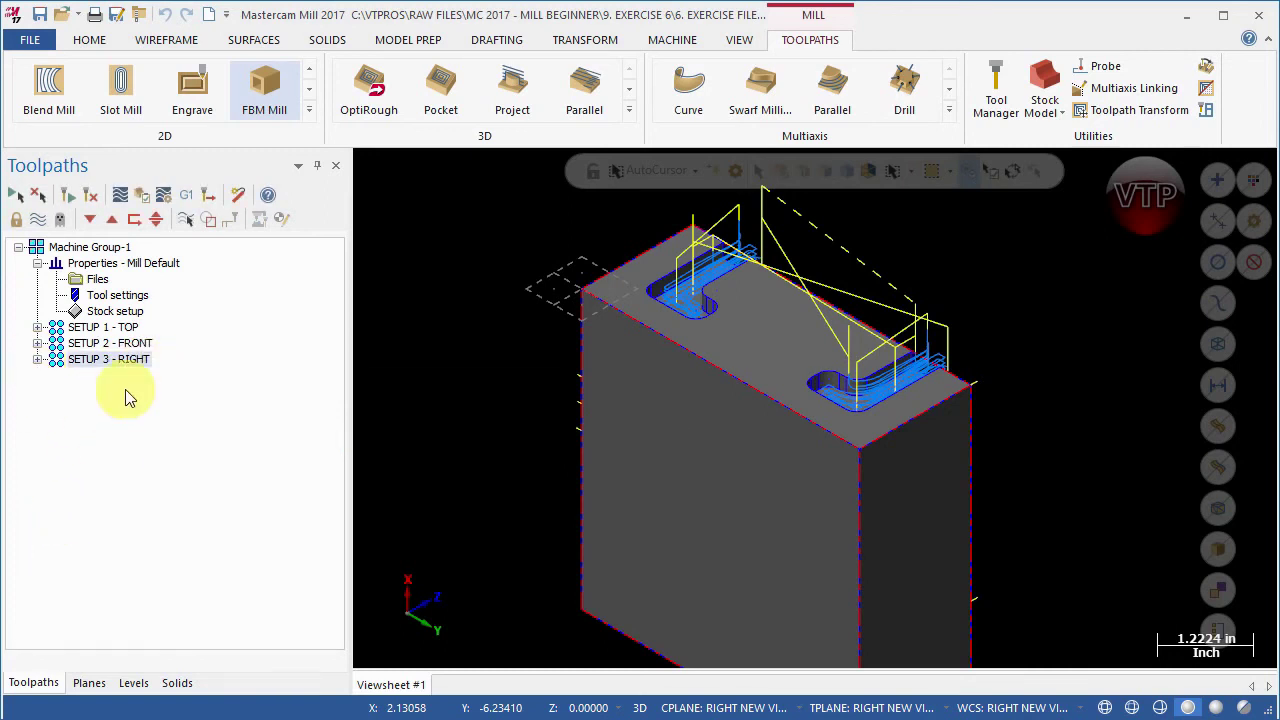
left_click(125, 359)
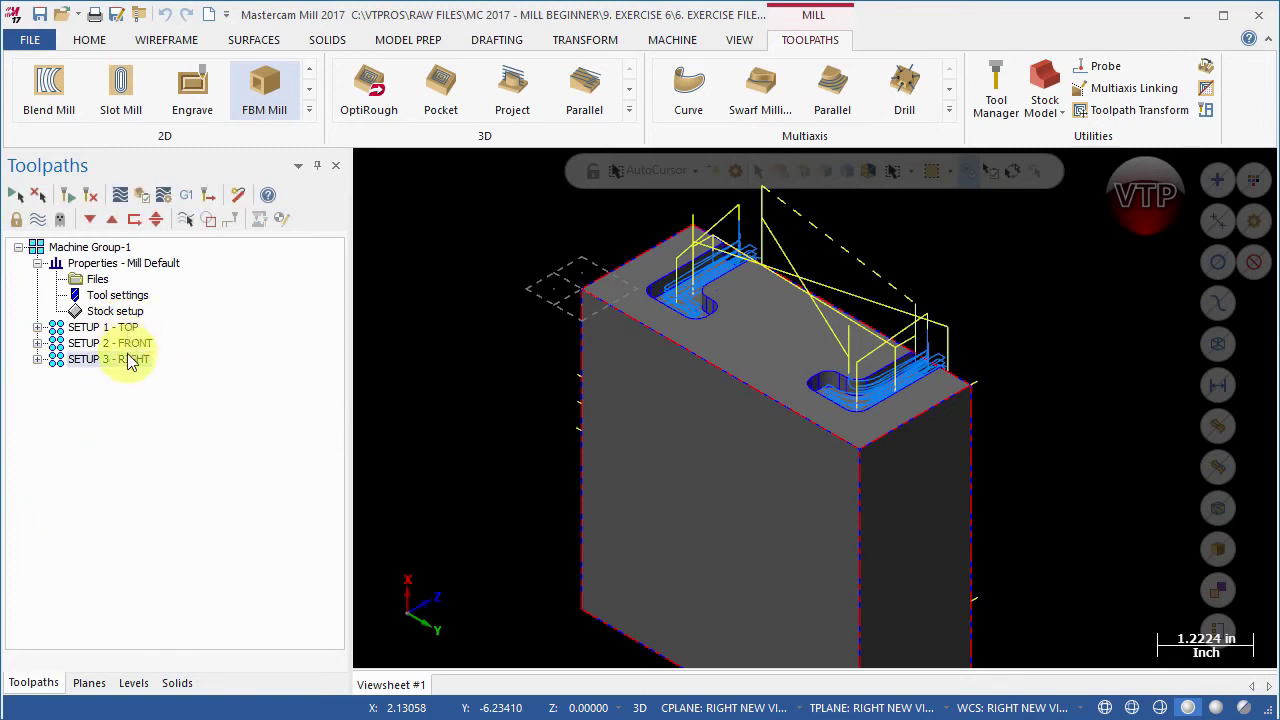
Step: Verify the SETUP 3 - RIGHT operations, play all 635 moves, and rotate to inspect the slots
left_click(143, 195)
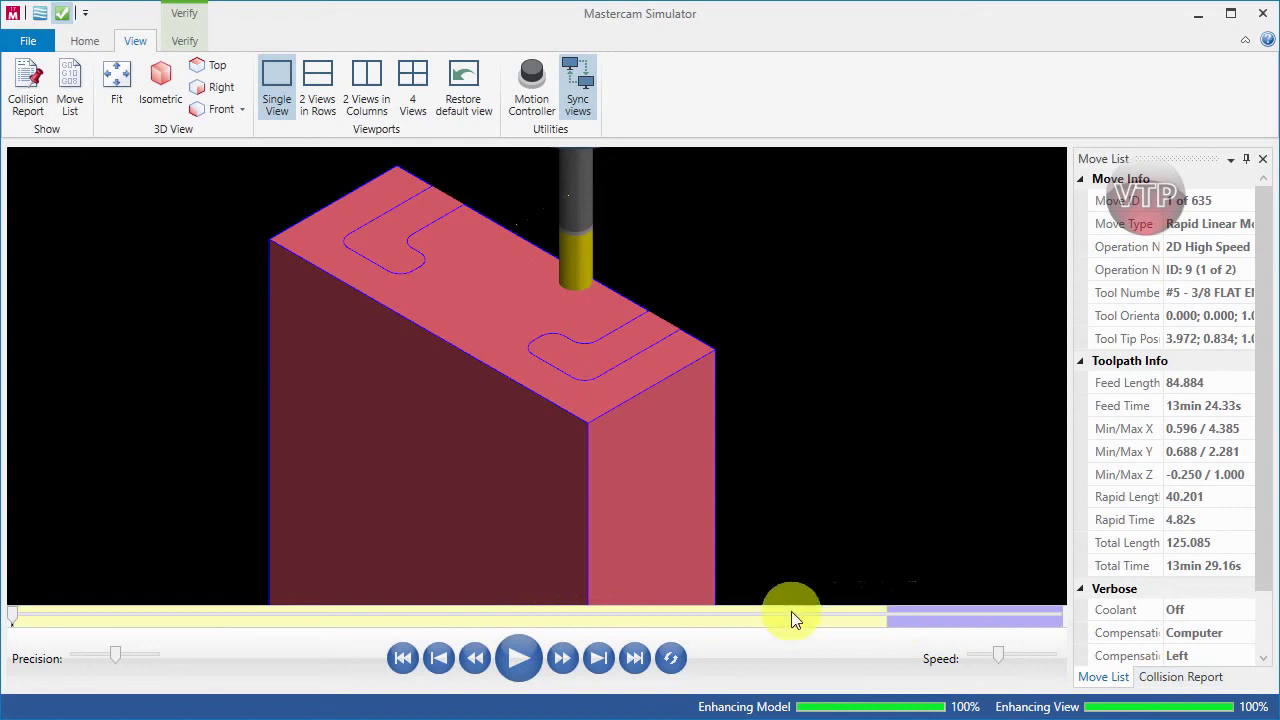
left_click(516, 658)
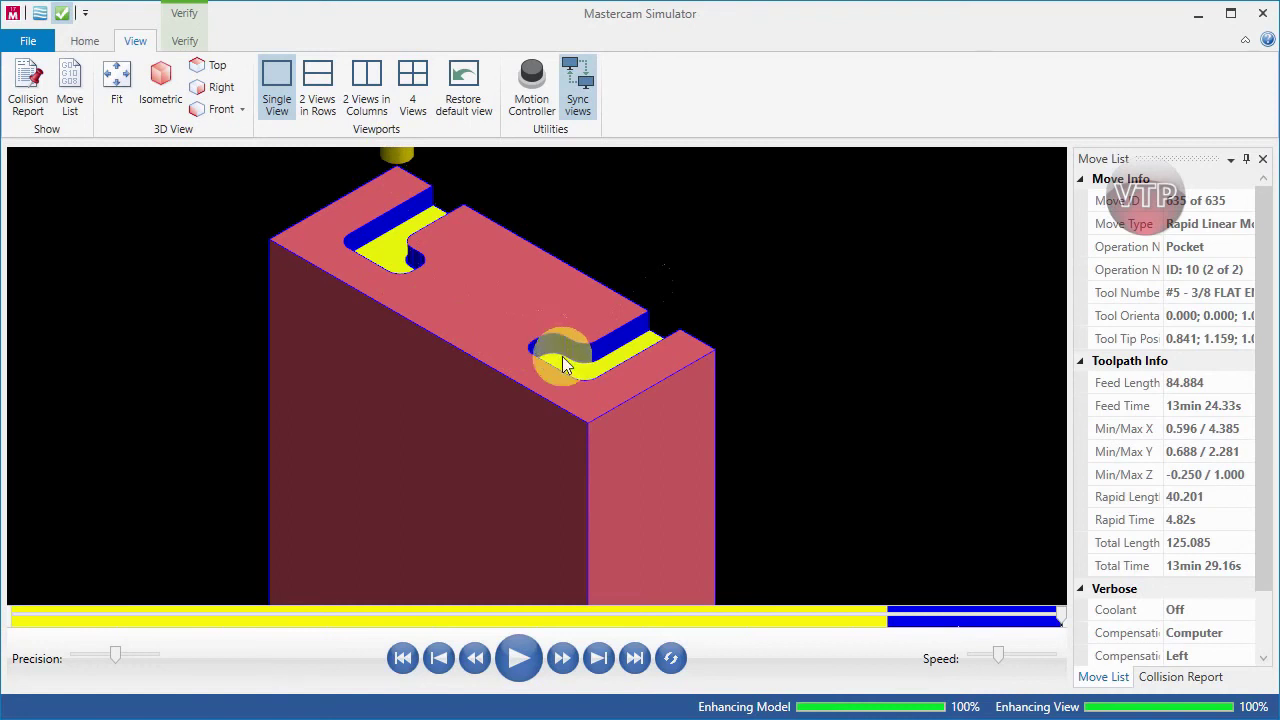
middle_click_drag(527, 348, 537, 380)
Step: Close the single-setup simulation and verify Machine Group-1 with all three setups
left_click(1260, 16)
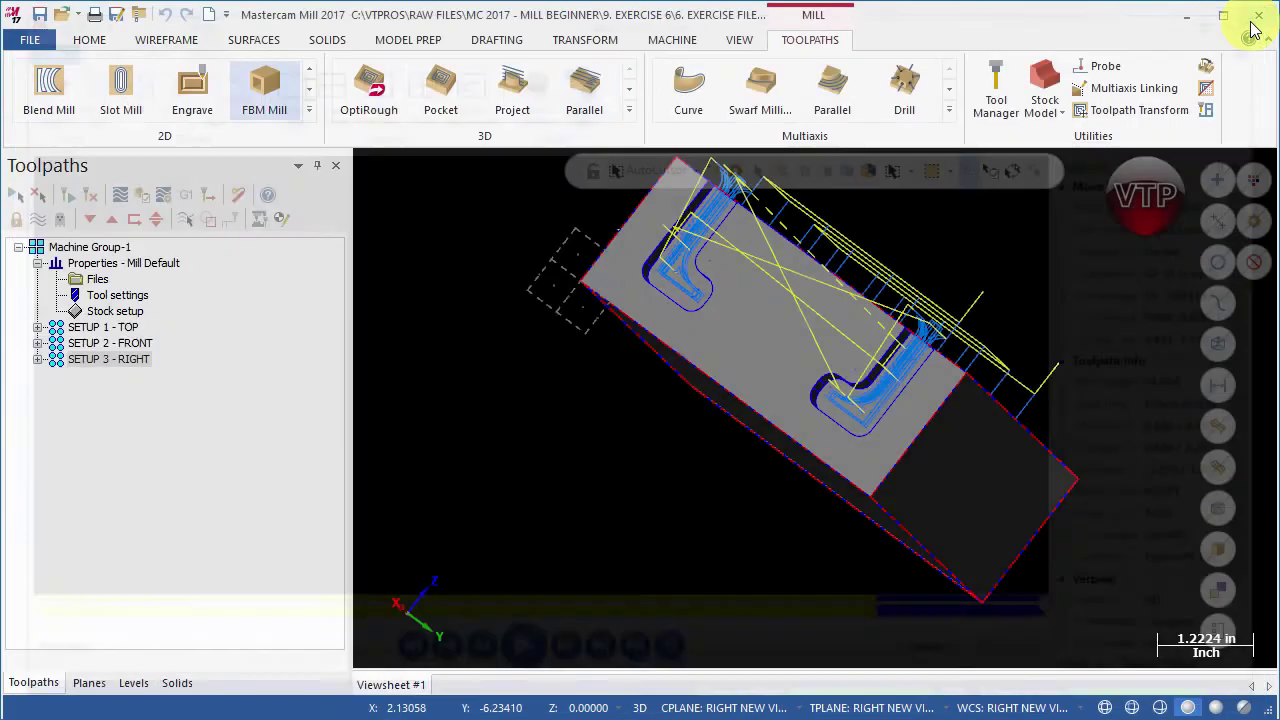
left_click(72, 250)
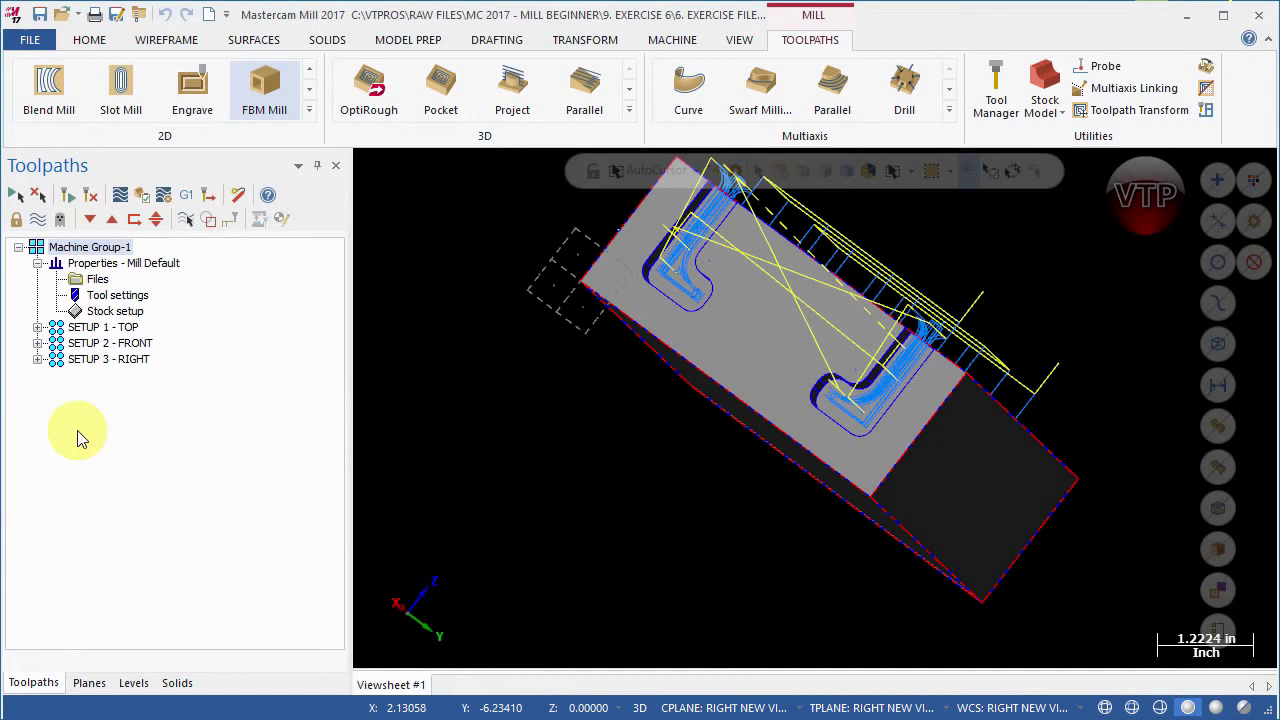
left_click(145, 200)
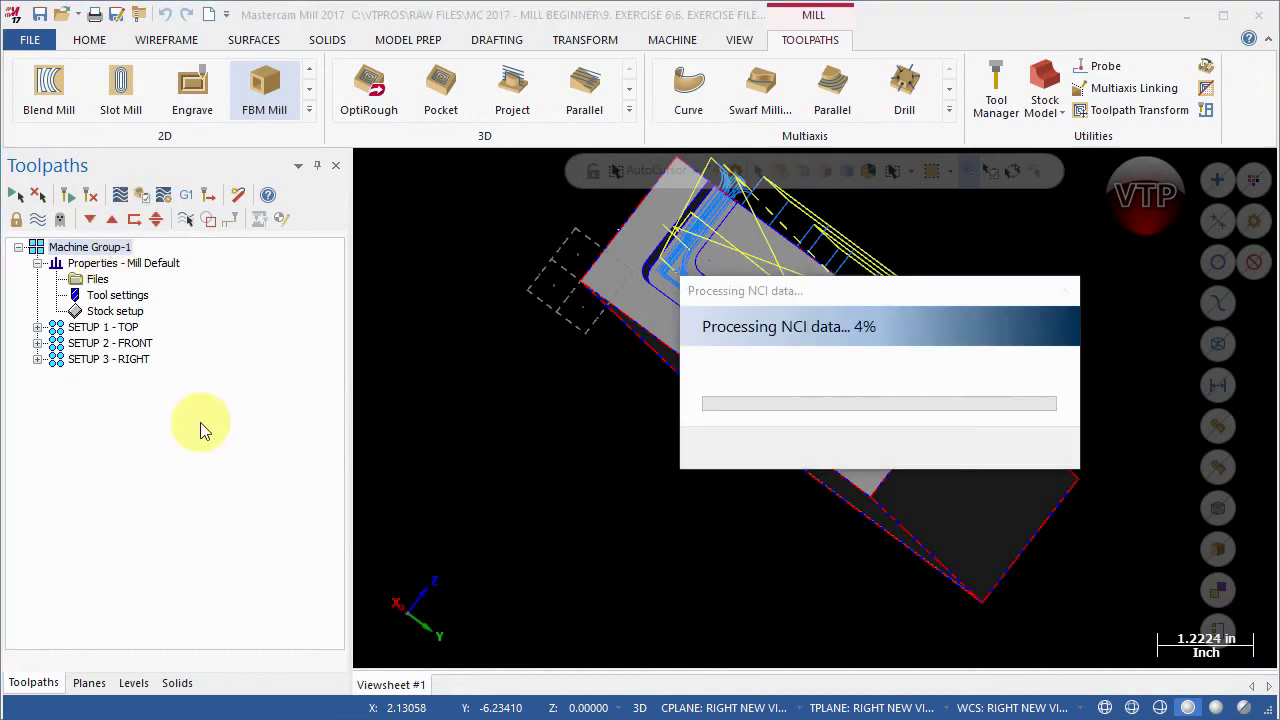
Step: Switch the simulator to Isometric view and tilt the part to a clearer angle
scroll(196, 416, "down", 3)
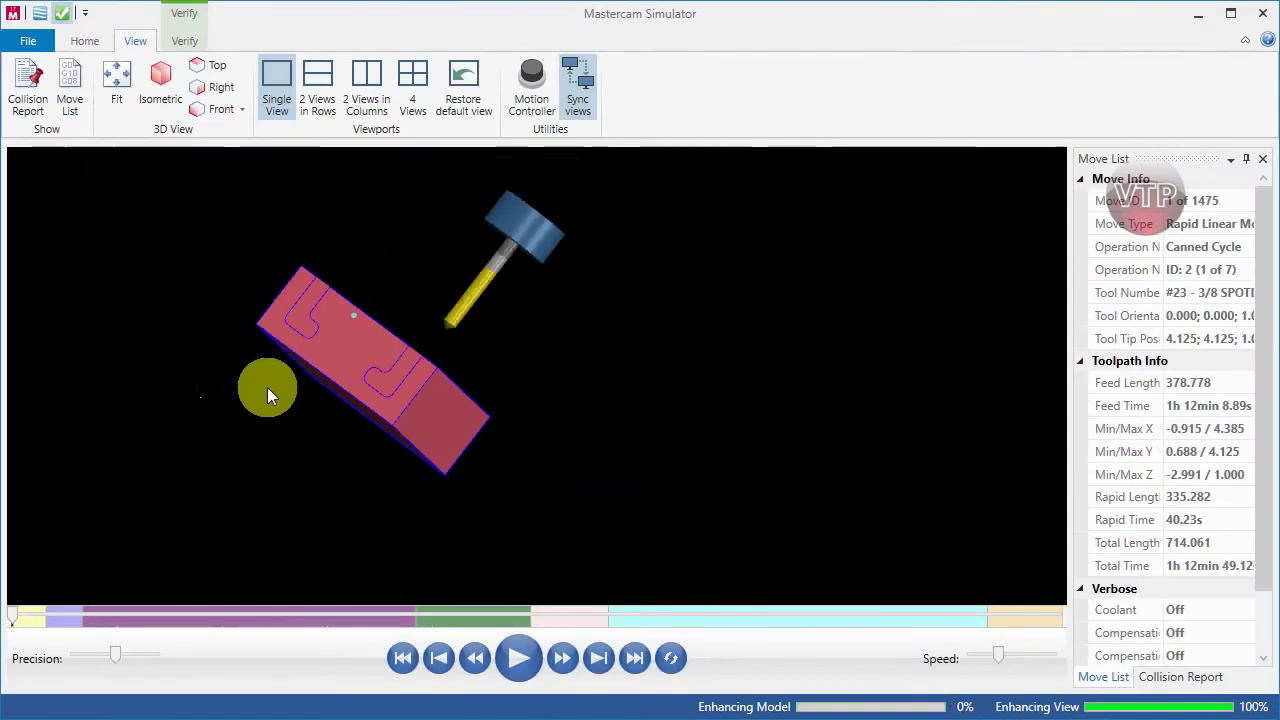
left_click(186, 42)
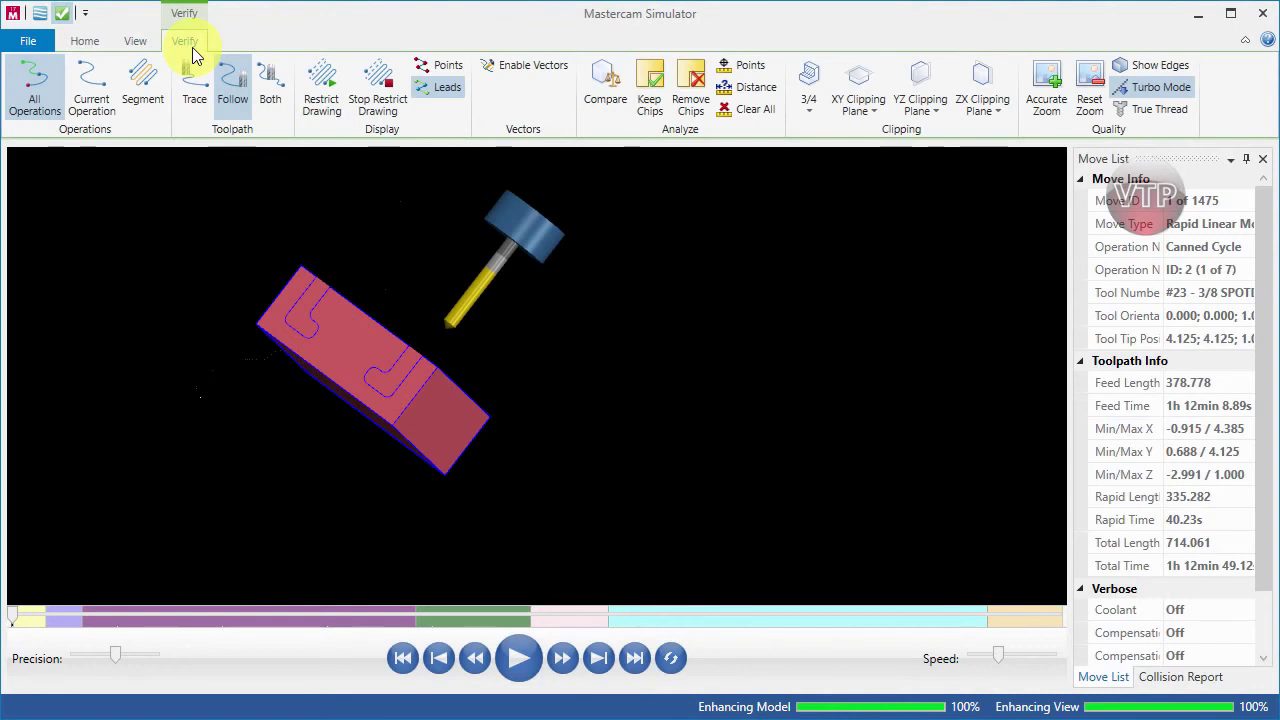
left_click(135, 41)
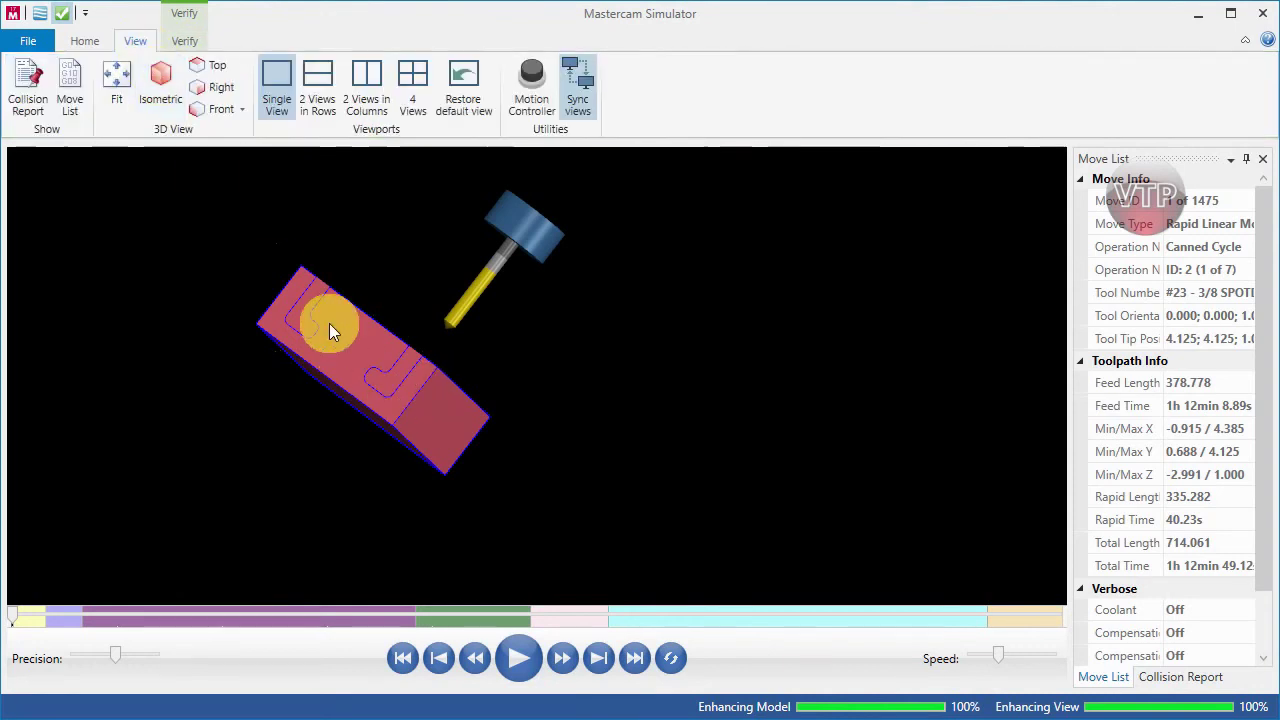
left_click(161, 80)
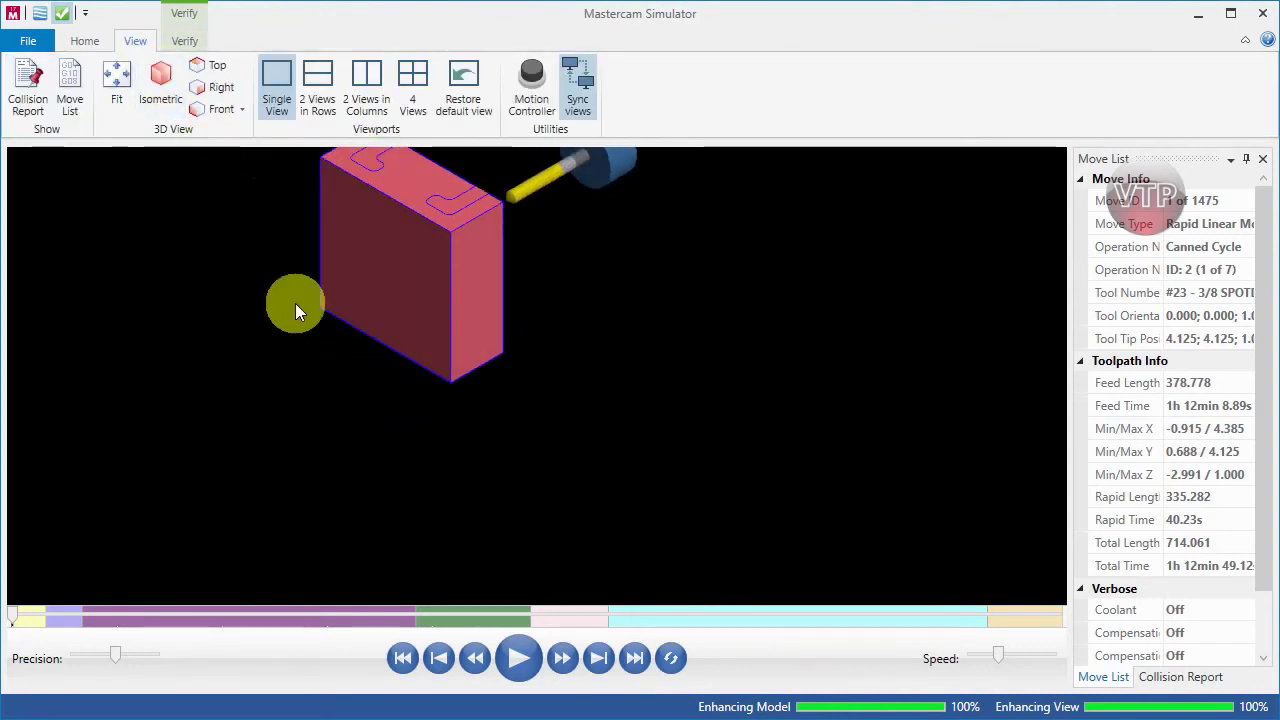
scroll(295, 303, "down", 2)
scroll(323, 270, "up", 5)
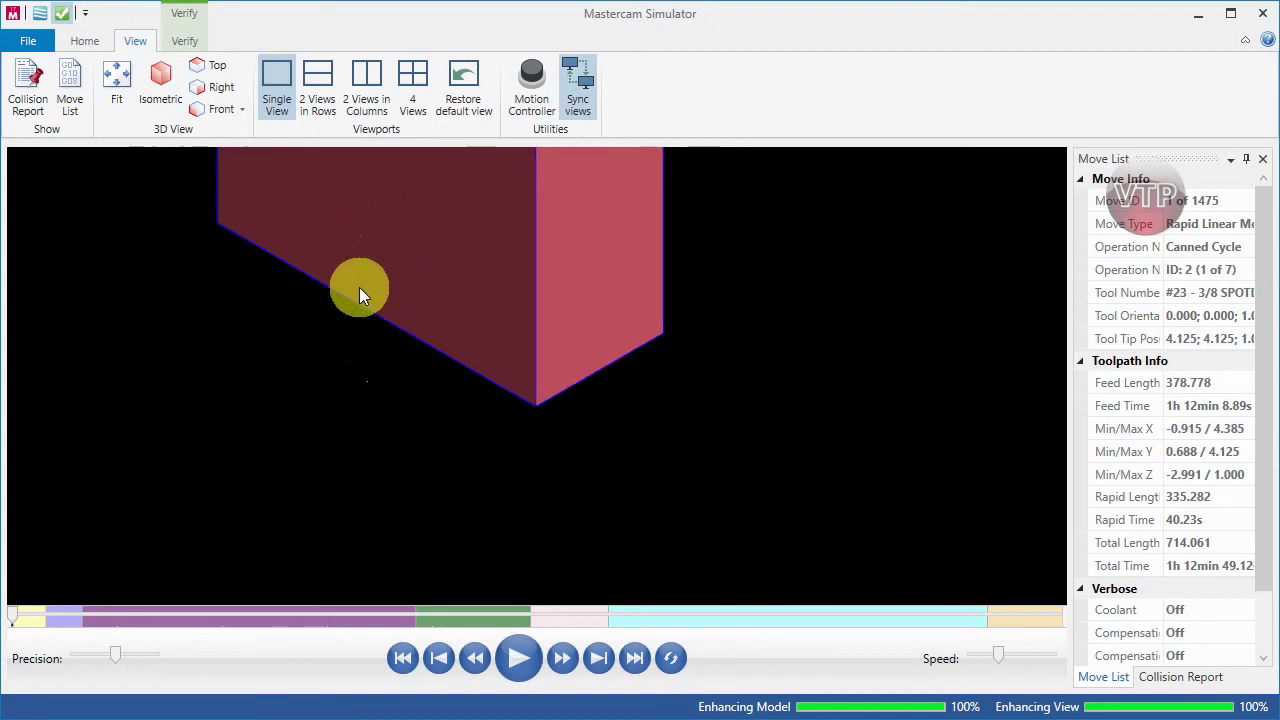
scroll(362, 305, "down", 4)
scroll(423, 349, "up", 3)
middle_click_drag(423, 349, 360, 413)
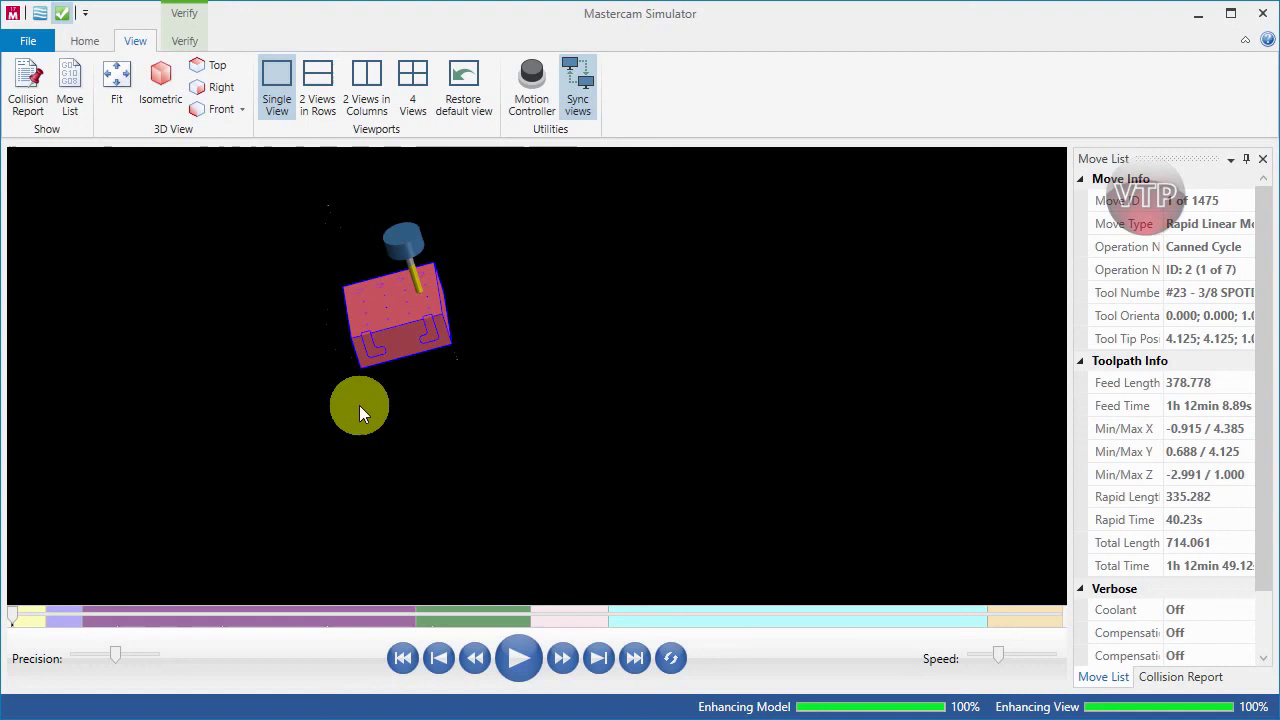
Step: Play all 1475 moves, orbit to check the holes, window and slots, then close the simulator
left_click(517, 660)
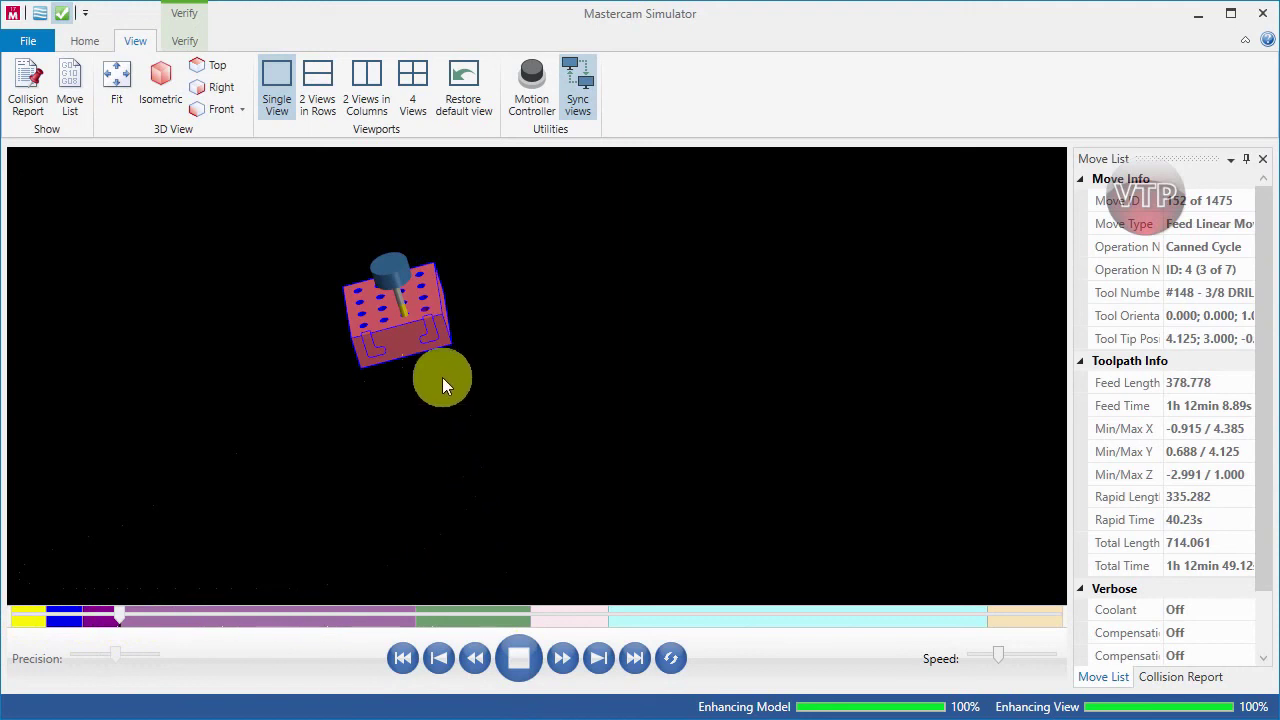
scroll(406, 309, "up", 5)
scroll(376, 305, "down", 2)
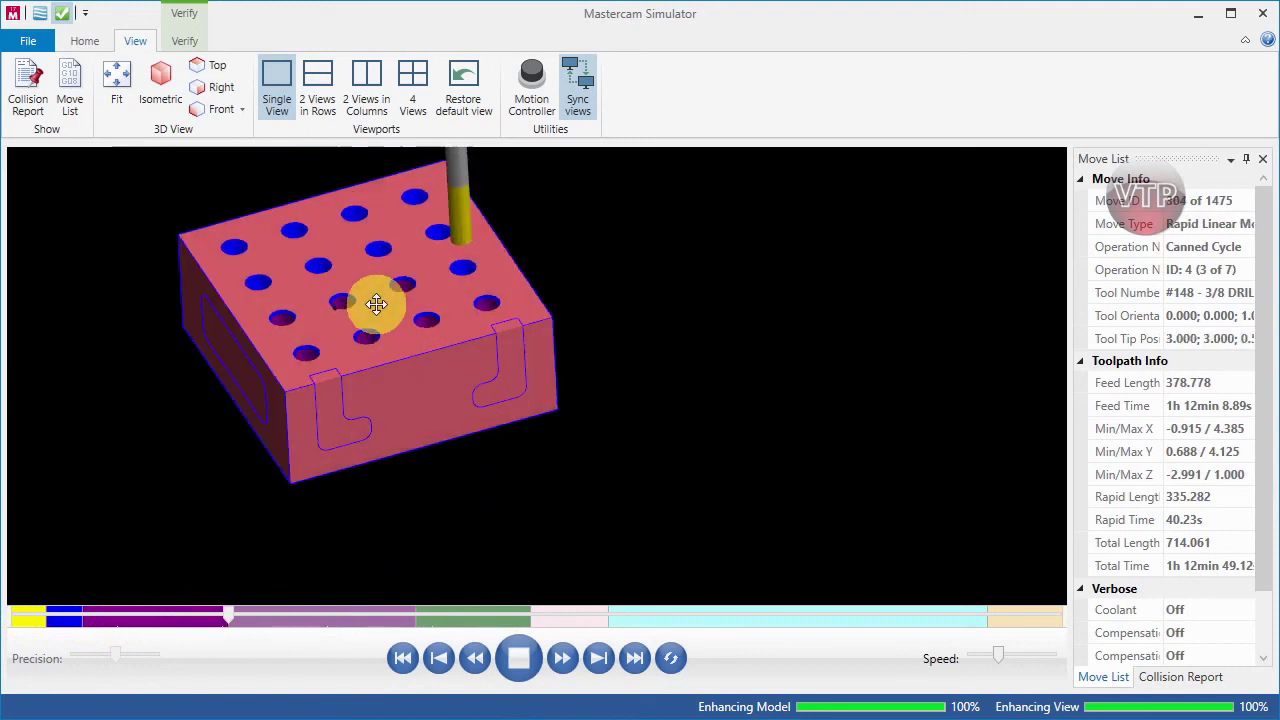
middle_click_drag(376, 305, 400, 286)
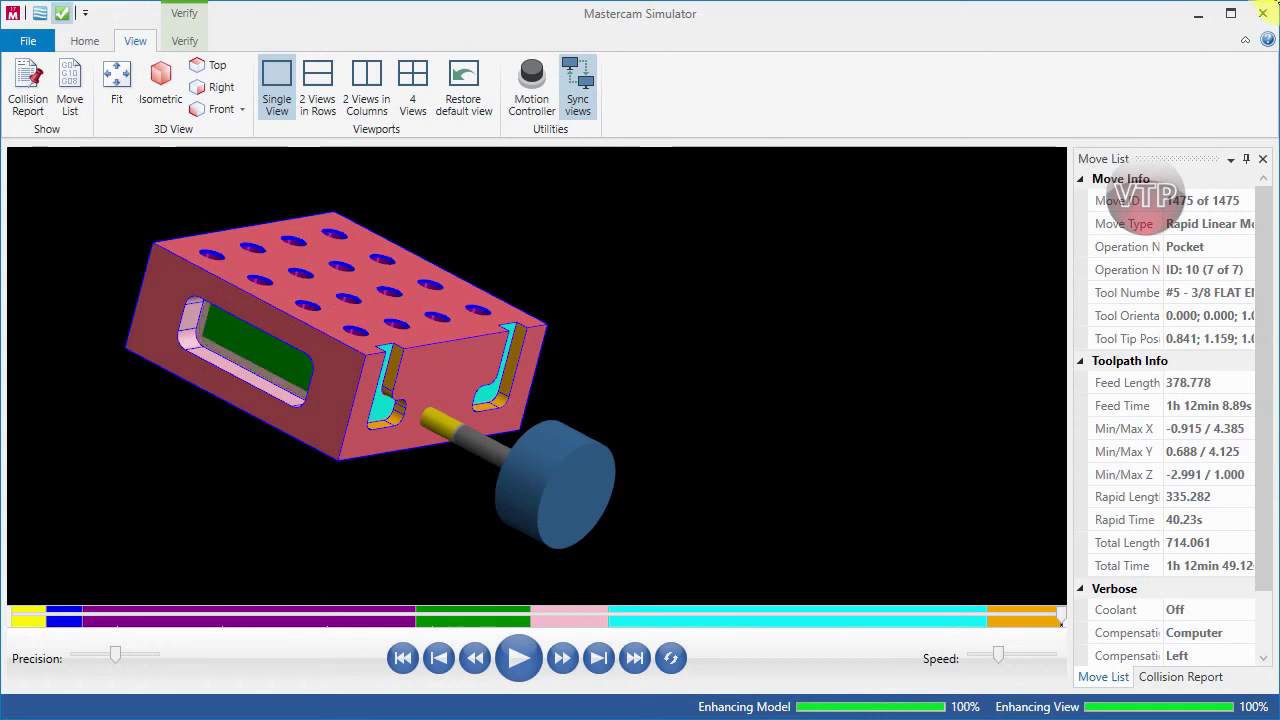
left_click(1263, 13)
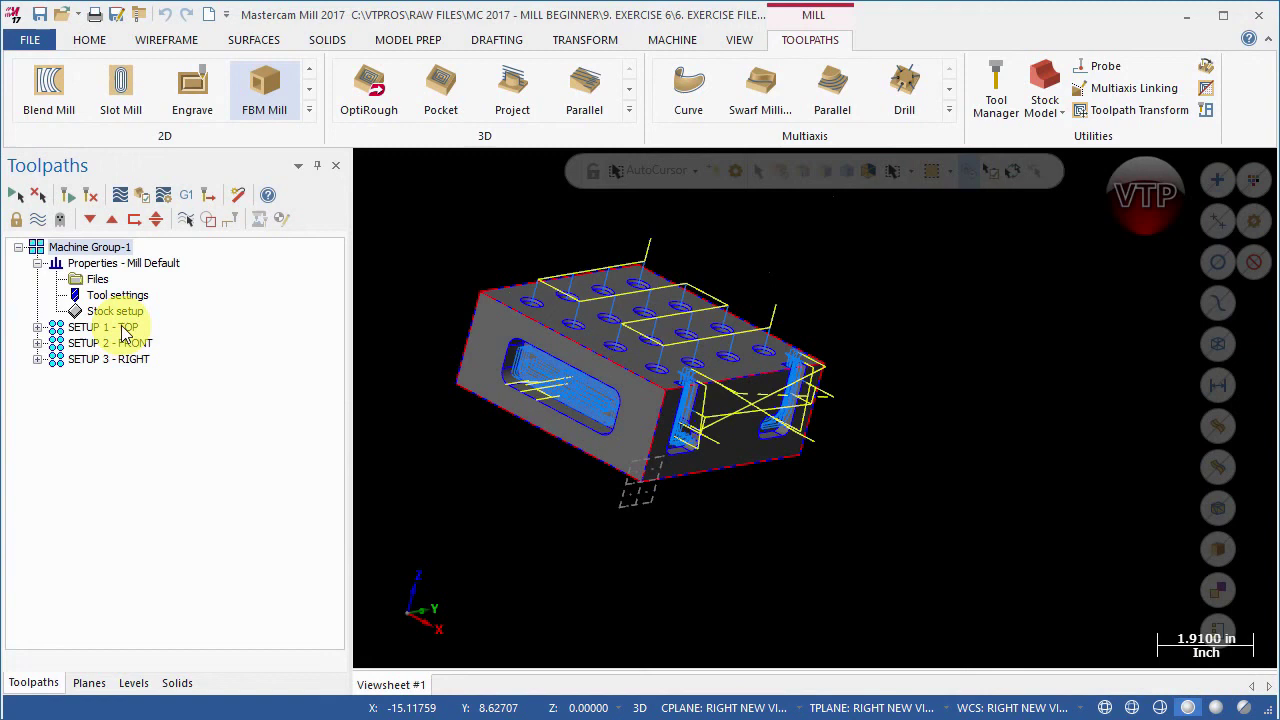